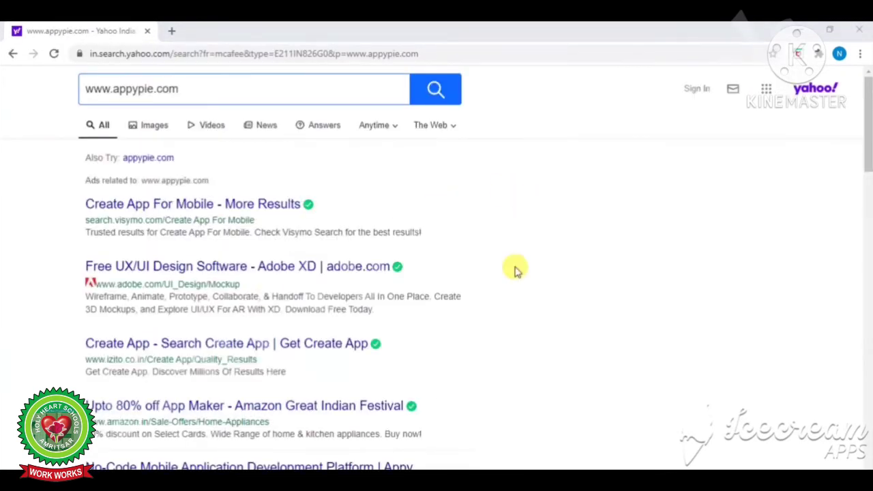
Open the official 'No-Code Mobile Application Development Platform | Appy Pie' result from Yahoo Search
{"action": "left_click", "coordinate": [870, 222]}
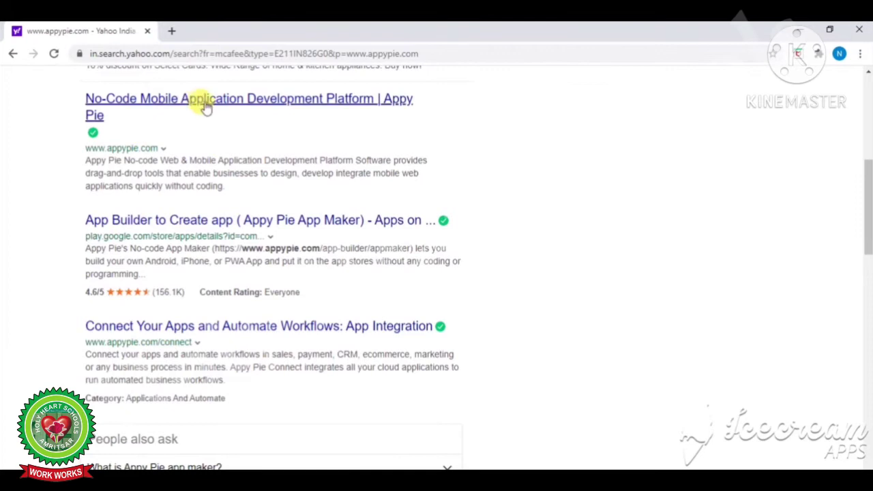
{"action": "left_click", "coordinate": [246, 113]}
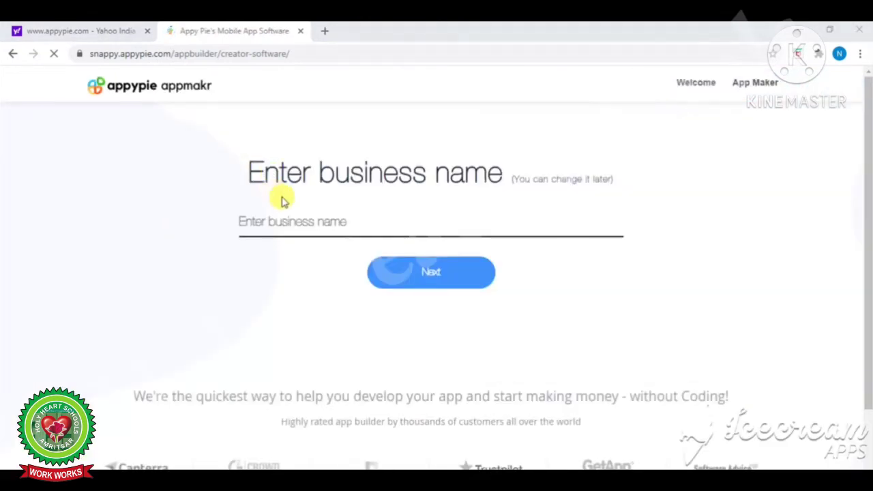
Enter 'Education' as the business name and continue
{"action": "left_click", "coordinate": [290, 217]}
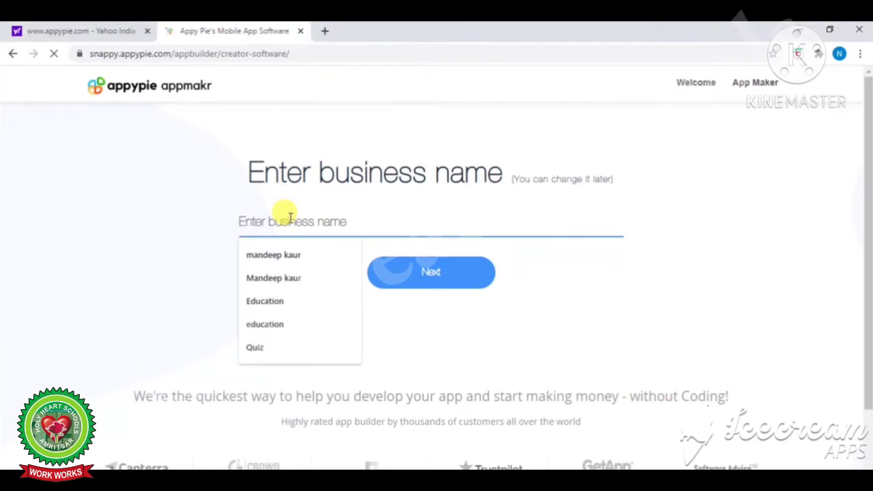
{"action": "type", "text": "Education"}
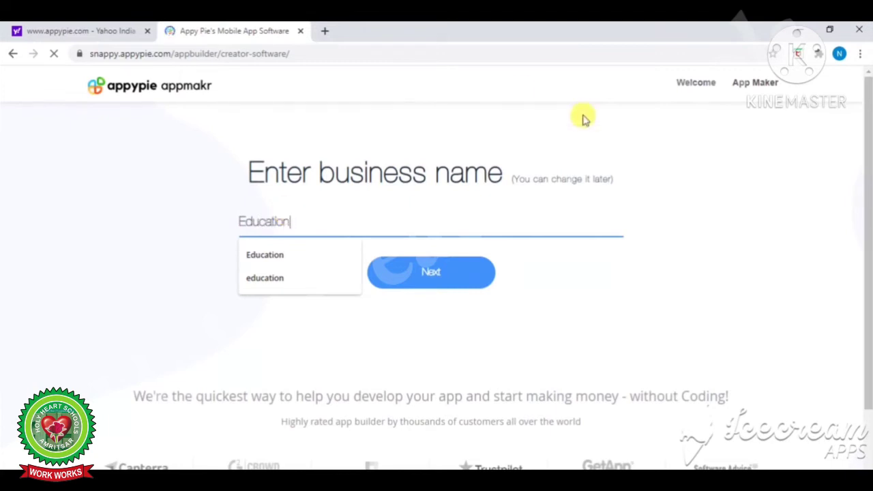
{"action": "left_click", "coordinate": [437, 284]}
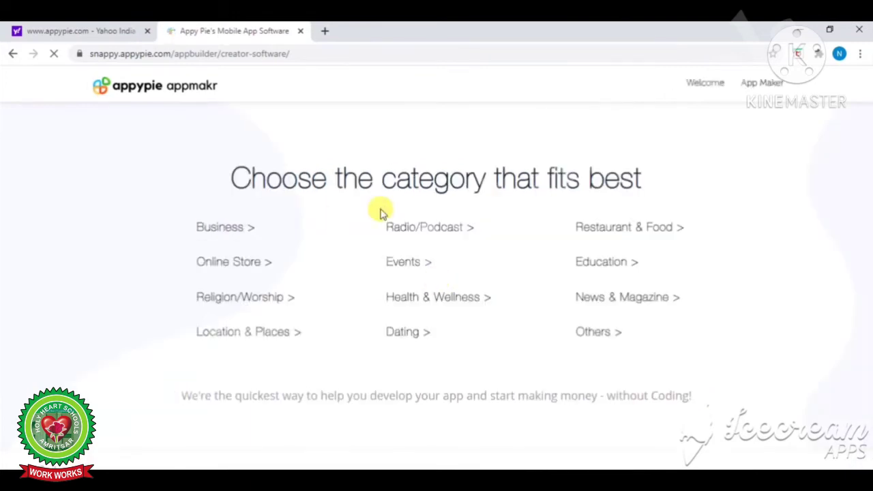
Choose the Education category, the Go Green colour scheme and Android as the test device
{"action": "left_click", "coordinate": [606, 272]}
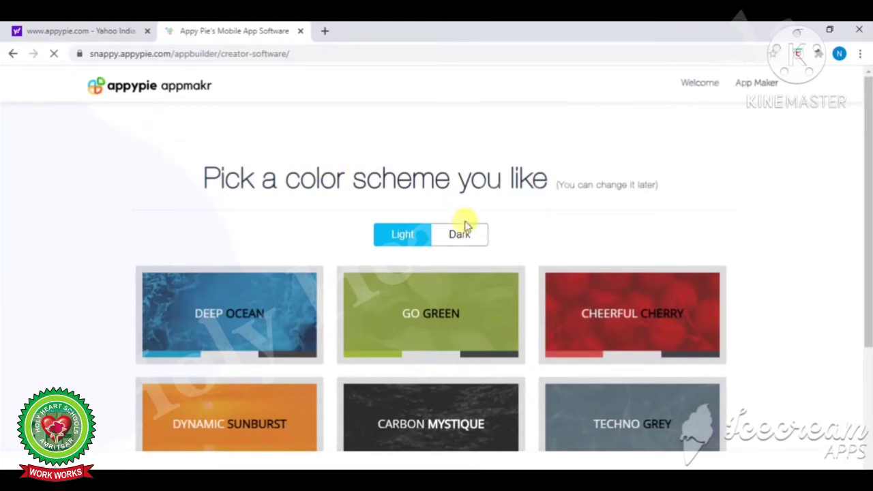
{"action": "left_click", "coordinate": [440, 305]}
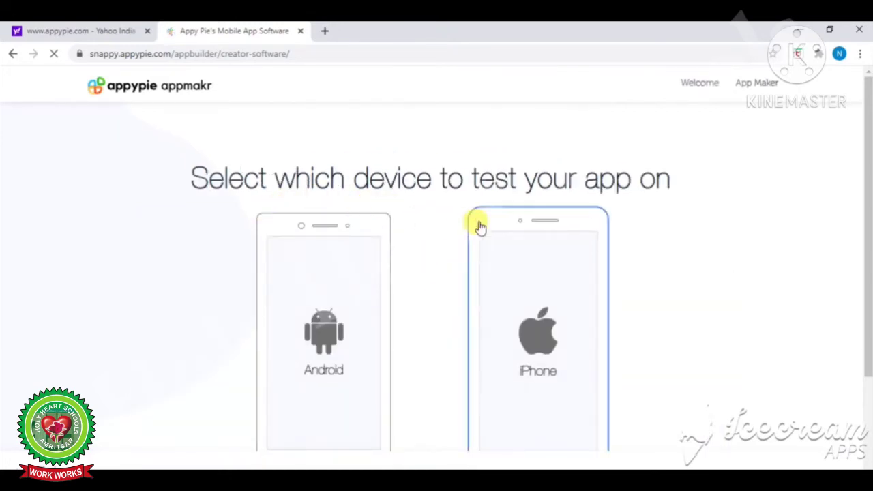
{"action": "left_click", "coordinate": [332, 290]}
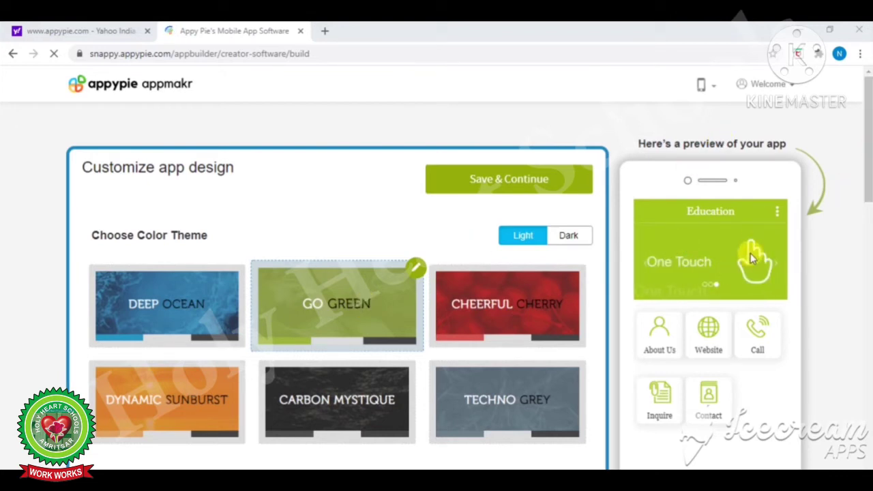
Apply the Cheerful Cherry theme and fill the header text with 'study'
{"action": "left_click", "coordinate": [478, 327]}
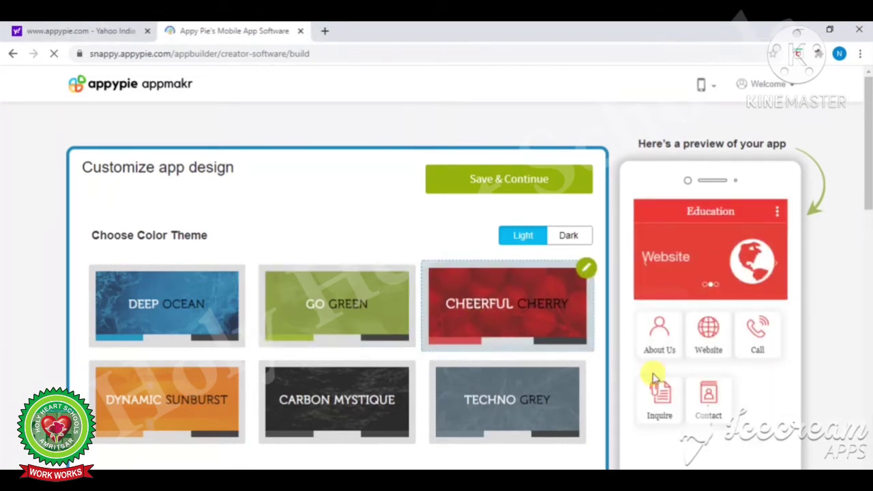
{"action": "left_click_drag", "start_coordinate": [869, 195], "coordinate": [869, 255]}
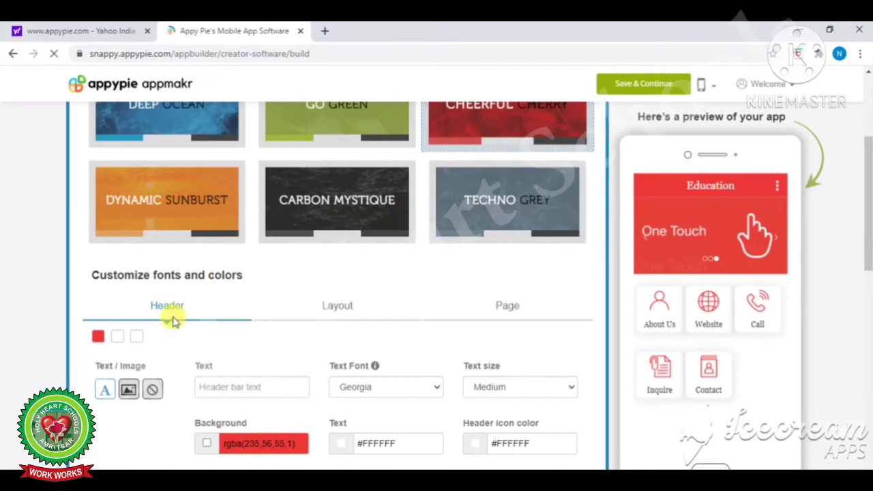
{"action": "left_click", "coordinate": [242, 388]}
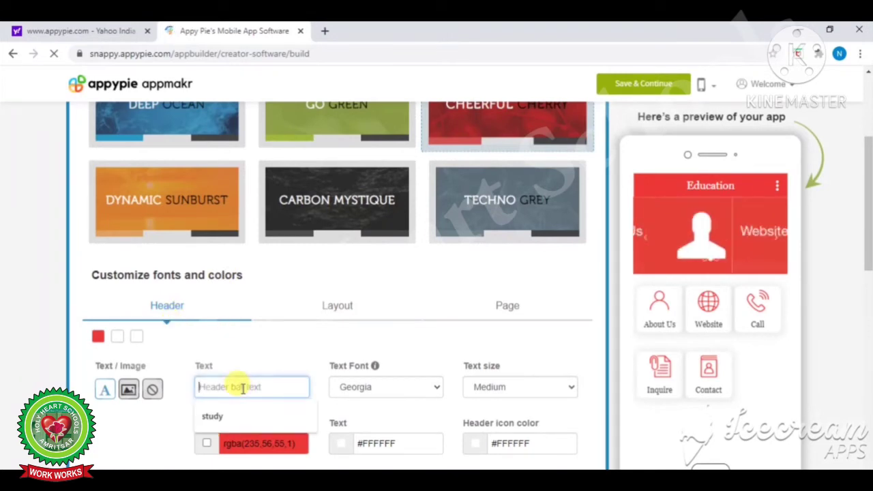
{"action": "left_click", "coordinate": [213, 417]}
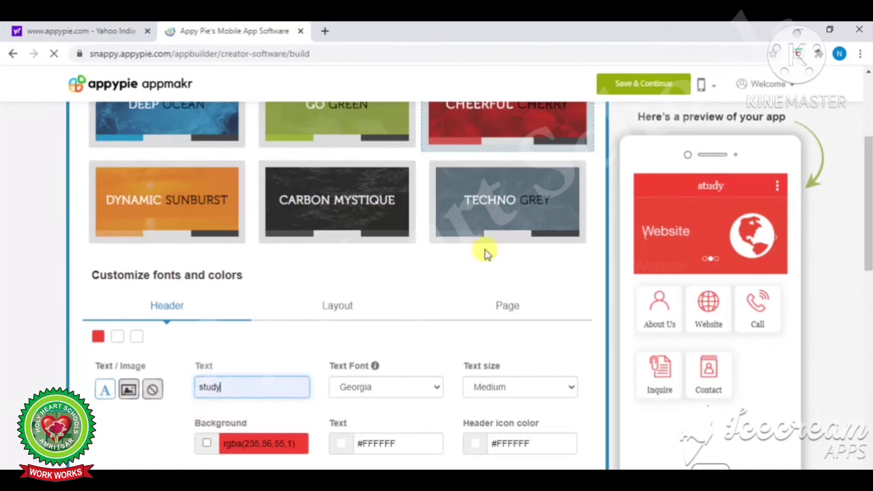
Set the header font to Dancing Script and capitalise the header to 'Study'
{"action": "left_click", "coordinate": [442, 390]}
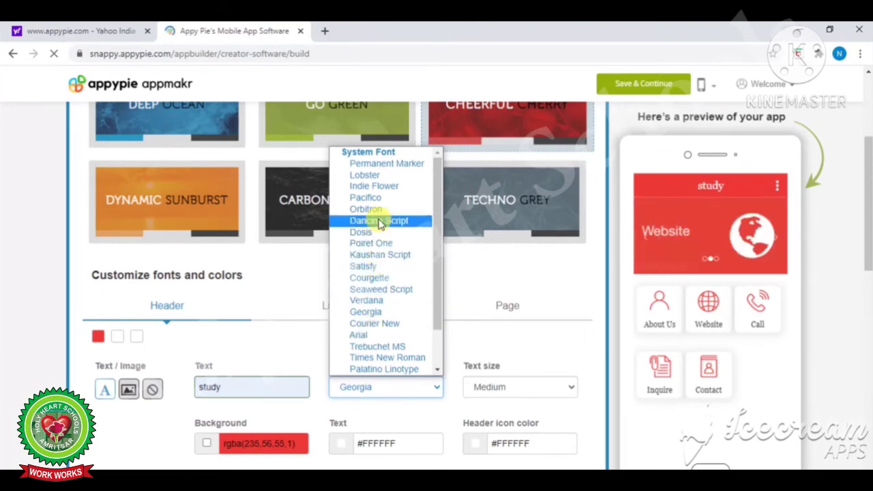
{"action": "left_click", "coordinate": [380, 221]}
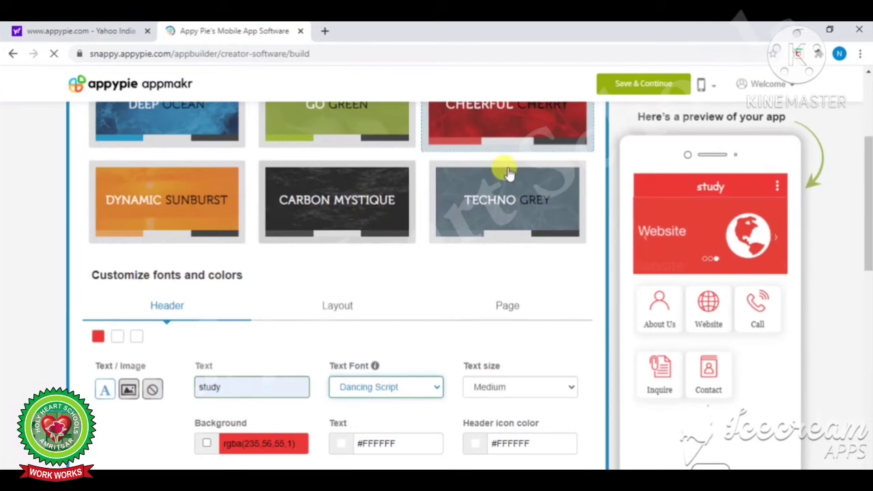
{"action": "left_click", "coordinate": [202, 386]}
{"action": "key", "text": "Delete"}
{"action": "type", "text": "S"}
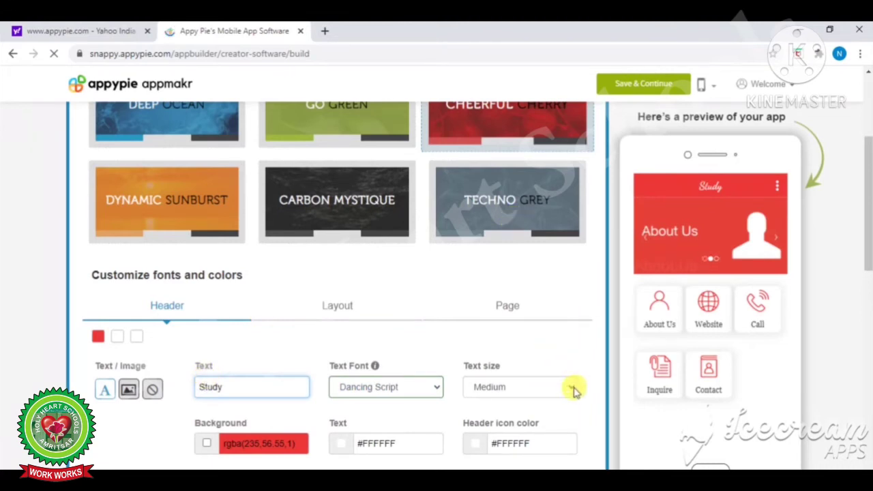
Make the header text size Large
{"action": "left_click", "coordinate": [572, 389]}
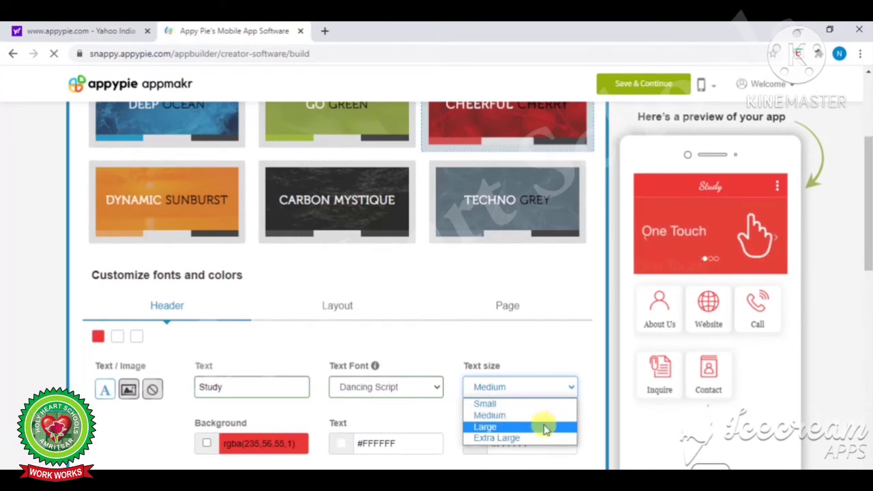
{"action": "left_click", "coordinate": [546, 429]}
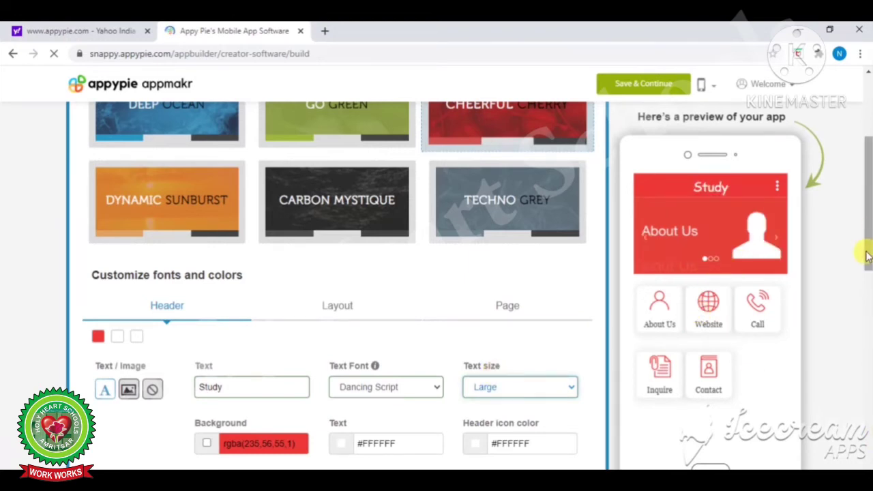
{"action": "left_click_drag", "start_coordinate": [867, 256], "coordinate": [867, 279]}
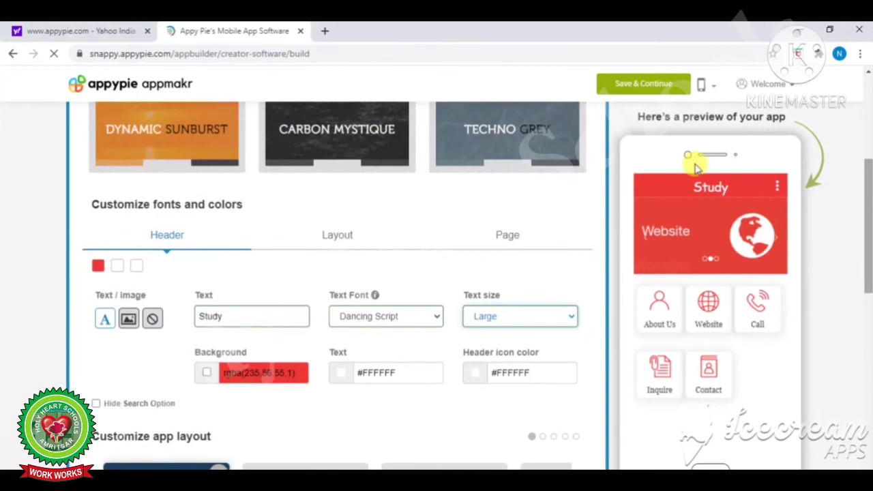
Set the header background colour to a light teal
{"action": "left_click", "coordinate": [245, 373]}
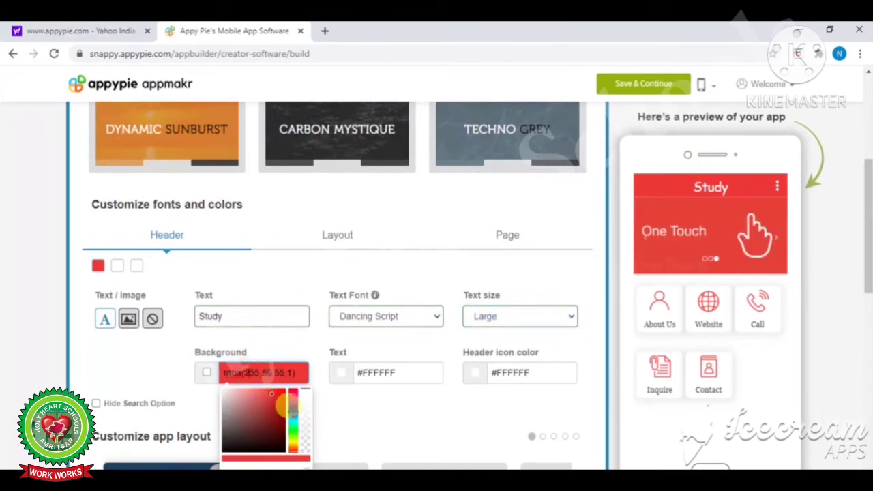
{"action": "left_click_drag", "start_coordinate": [281, 408], "coordinate": [271, 440]}
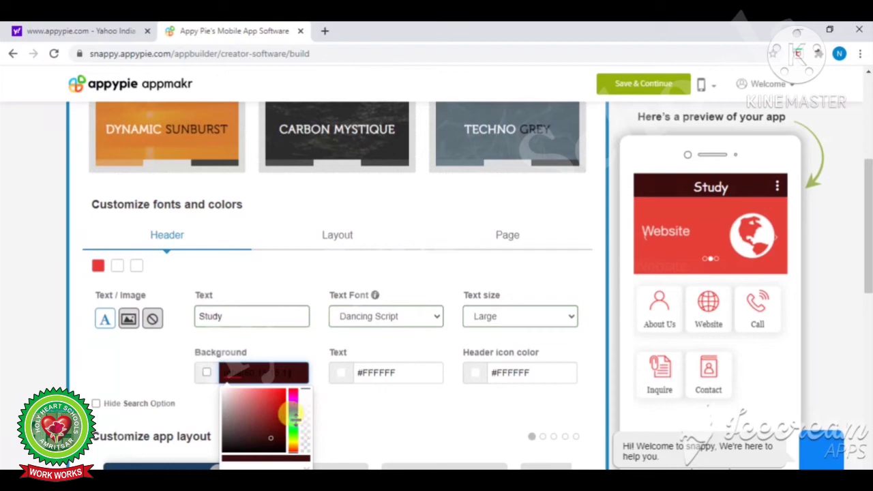
{"action": "left_click", "coordinate": [293, 413]}
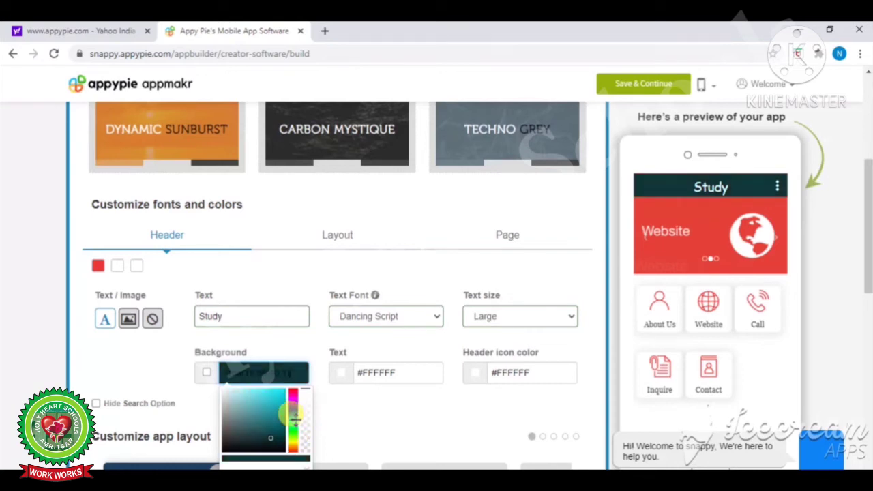
{"action": "left_click", "coordinate": [260, 424]}
{"action": "left_click", "coordinate": [264, 401]}
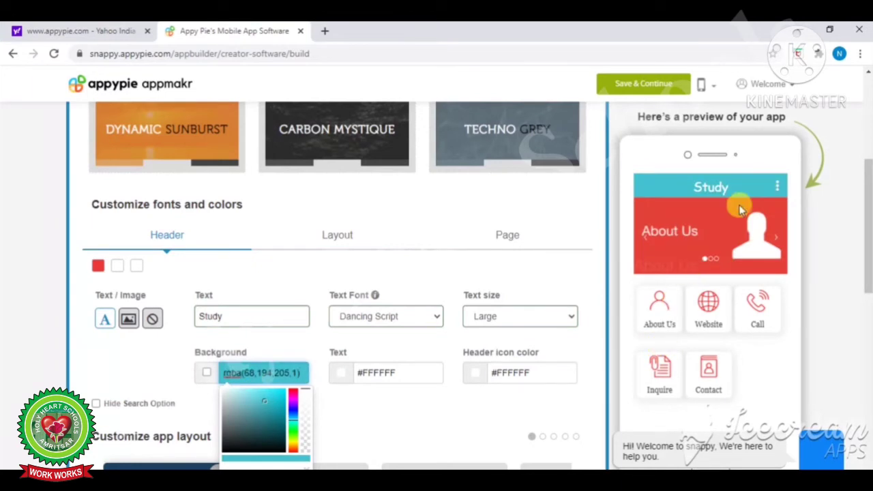
Set the header text colour to #1b3034 and the header icon colour to magenta #d725cc
{"action": "left_click", "coordinate": [407, 374]}
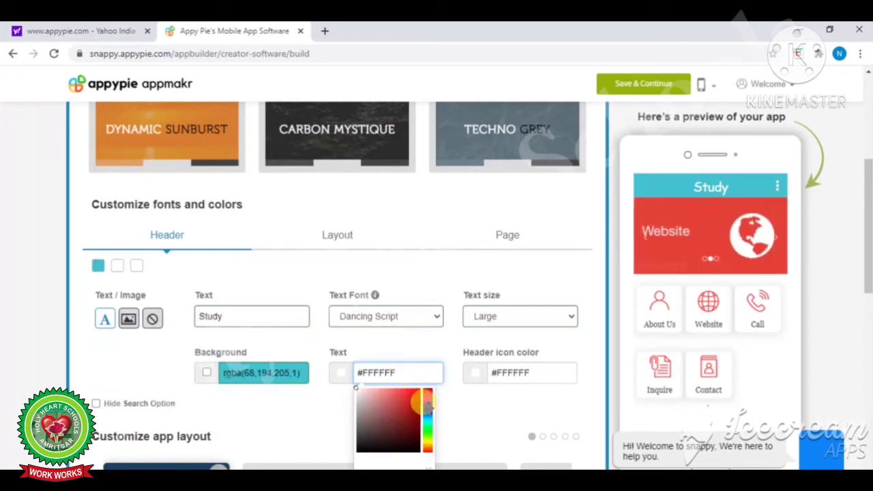
{"action": "left_click", "coordinate": [426, 404]}
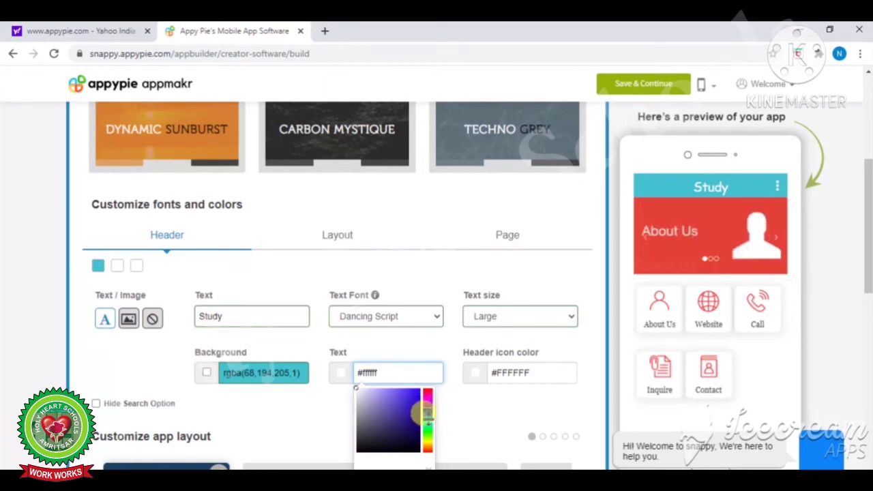
{"action": "left_click", "coordinate": [427, 413]}
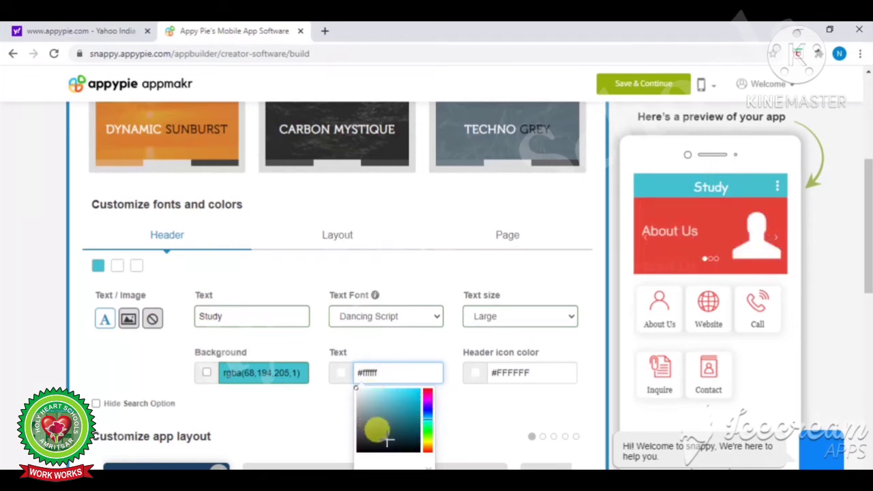
{"action": "left_click", "coordinate": [387, 440]}
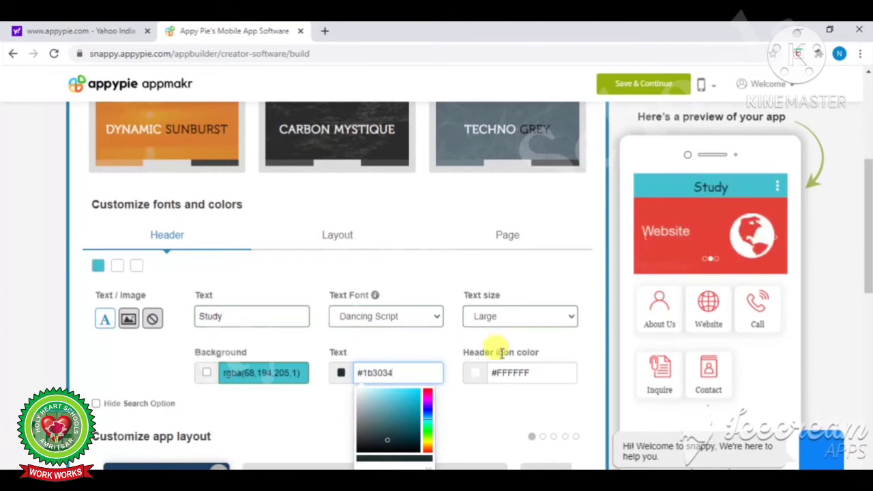
{"action": "left_click", "coordinate": [541, 368]}
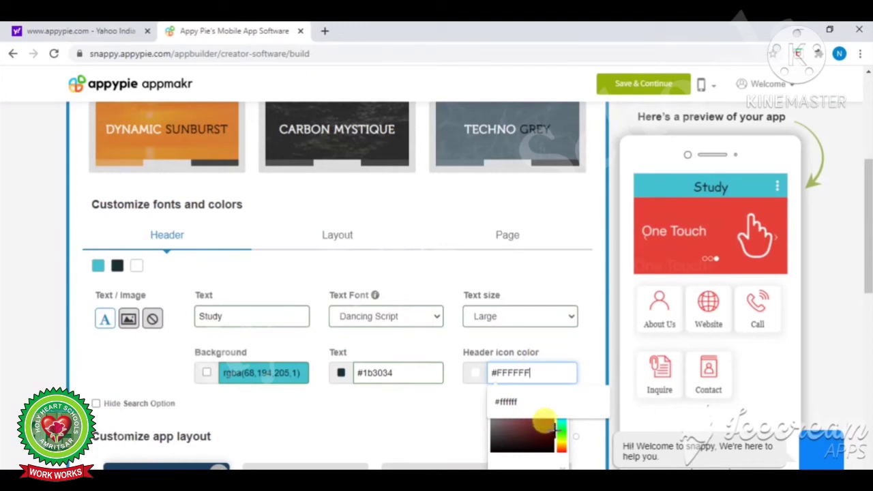
{"action": "left_click", "coordinate": [559, 428]}
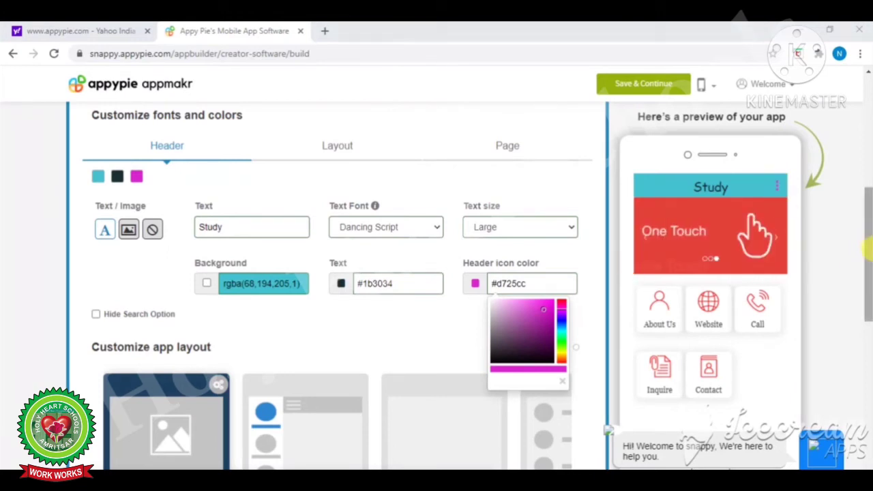
Browse the app layout carousel to Fixed Matrix and apply that grid layout
{"action": "left_click_drag", "start_coordinate": [868, 253], "coordinate": [867, 303]}
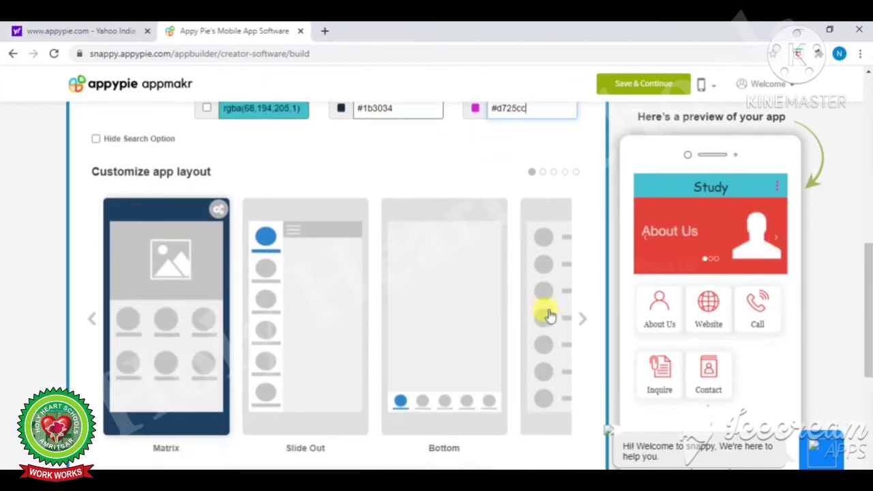
{"action": "left_click", "coordinate": [584, 321]}
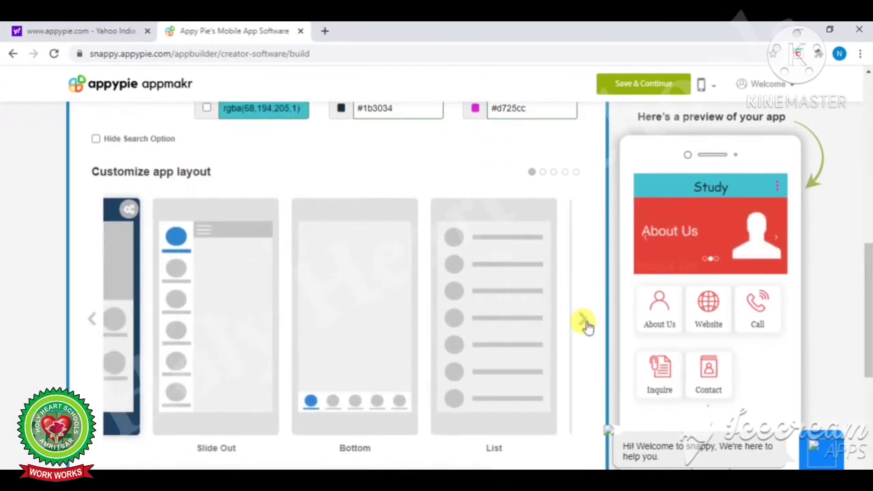
{"action": "left_click", "coordinate": [584, 322]}
{"action": "left_click", "coordinate": [584, 322]}
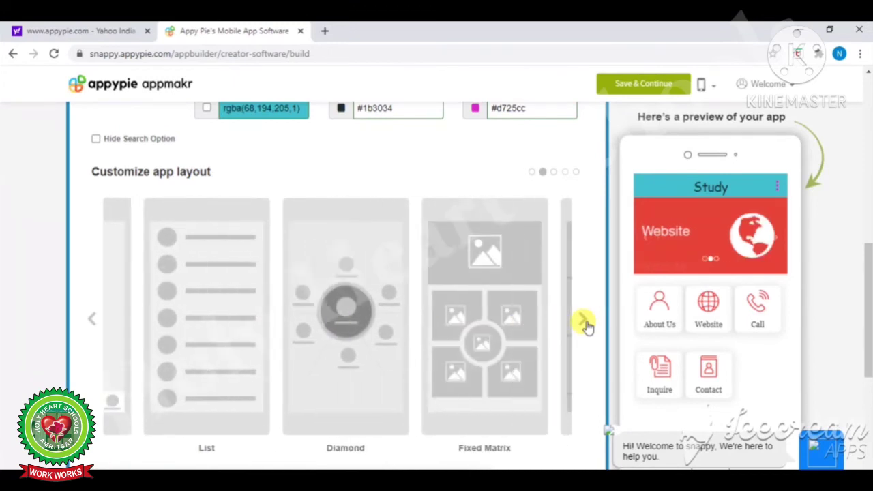
{"action": "left_click", "coordinate": [584, 322]}
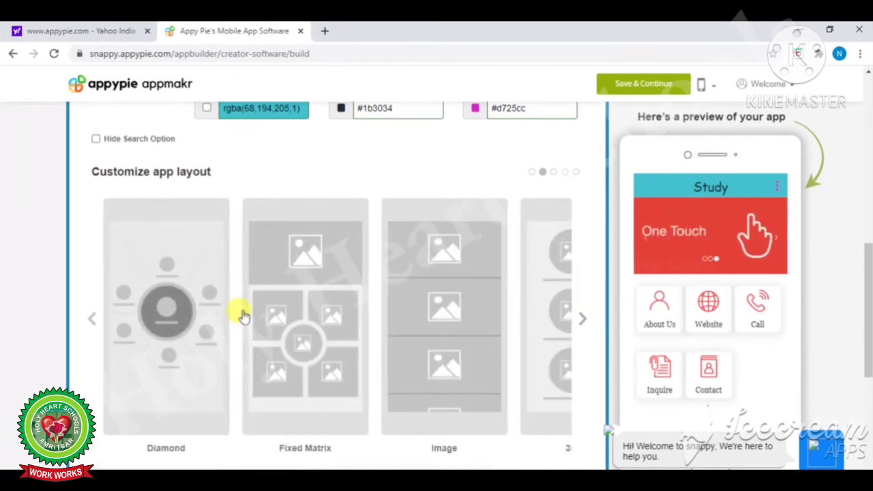
{"action": "right_click", "coordinate": [308, 343]}
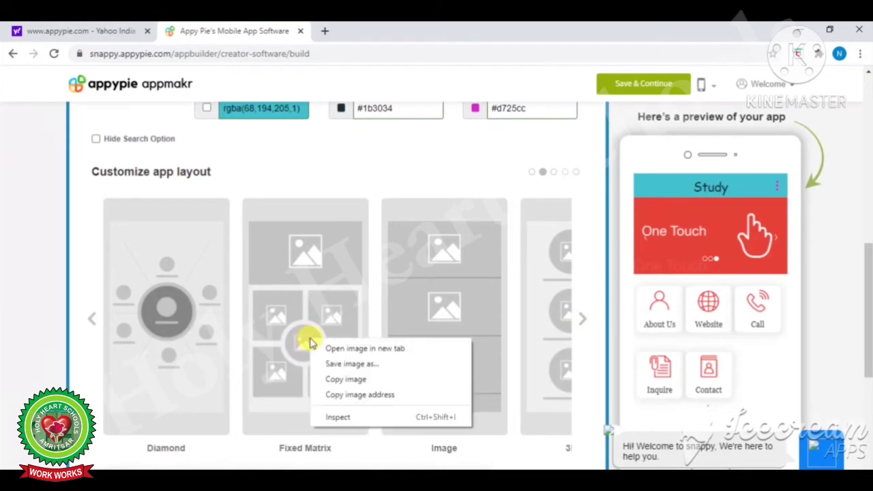
{"action": "left_click", "coordinate": [297, 343]}
{"action": "left_click", "coordinate": [296, 343]}
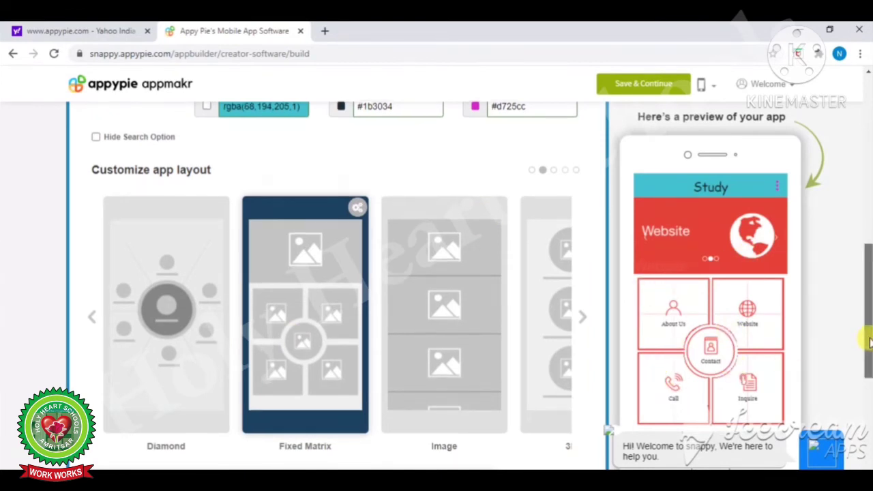
{"action": "scroll", "coordinate": [867, 341], "scroll_direction": "down", "scroll_amount": 2}
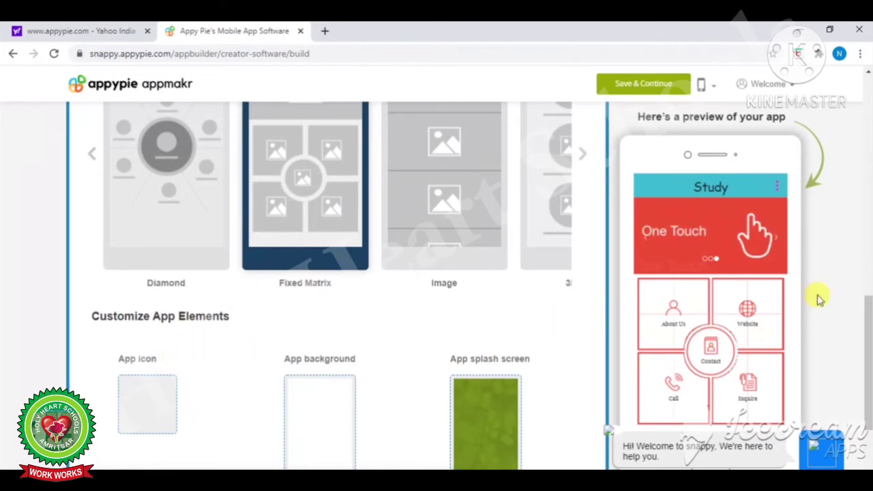
Open the App icon chooser under Customize App Elements
{"action": "scroll", "coordinate": [866, 368], "scroll_direction": "down", "scroll_amount": 1}
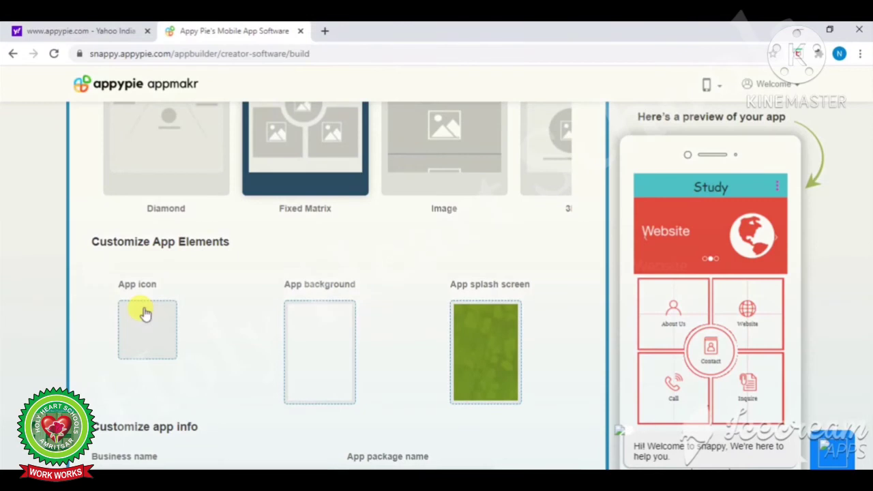
{"action": "left_click", "coordinate": [143, 313]}
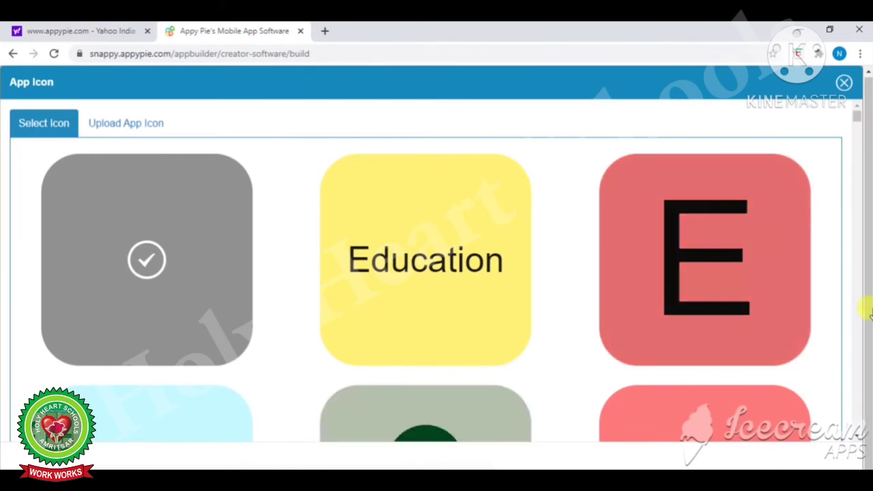
Select the purple Education icon as the app icon, confirm it, and close the chooser
{"action": "left_click_drag", "start_coordinate": [858, 121], "coordinate": [853, 141]}
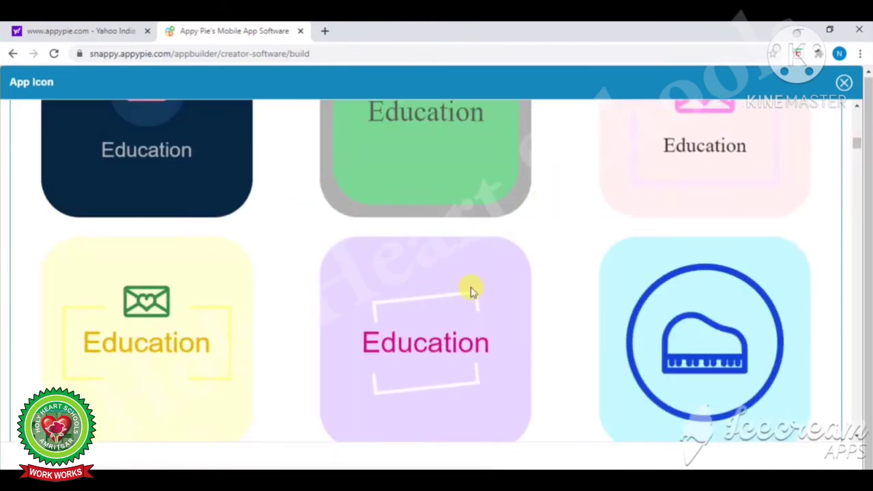
{"action": "mouse_move", "coordinate": [449, 321]}
{"action": "left_click", "coordinate": [421, 339]}
{"action": "mouse_move", "coordinate": [403, 343]}
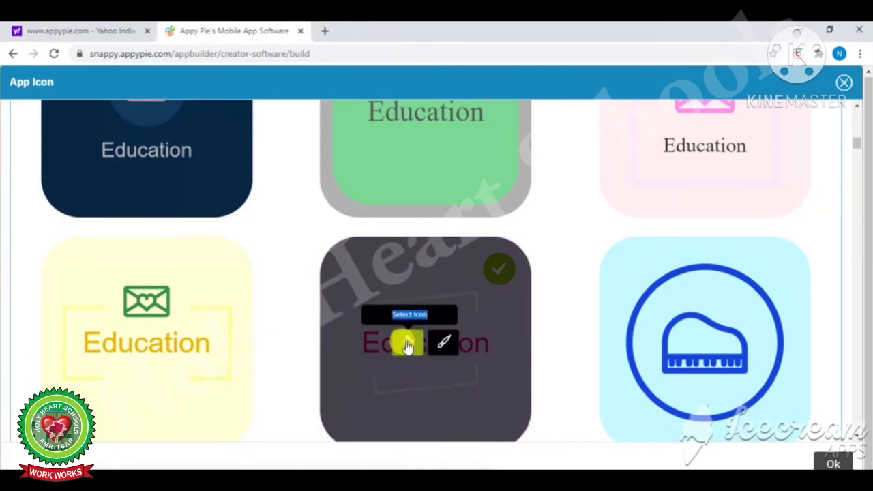
{"action": "left_click", "coordinate": [840, 463]}
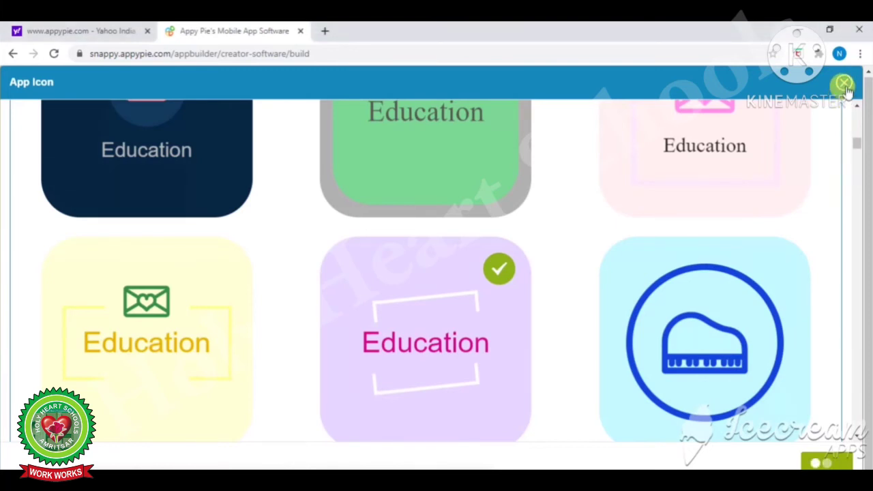
{"action": "left_click", "coordinate": [844, 84]}
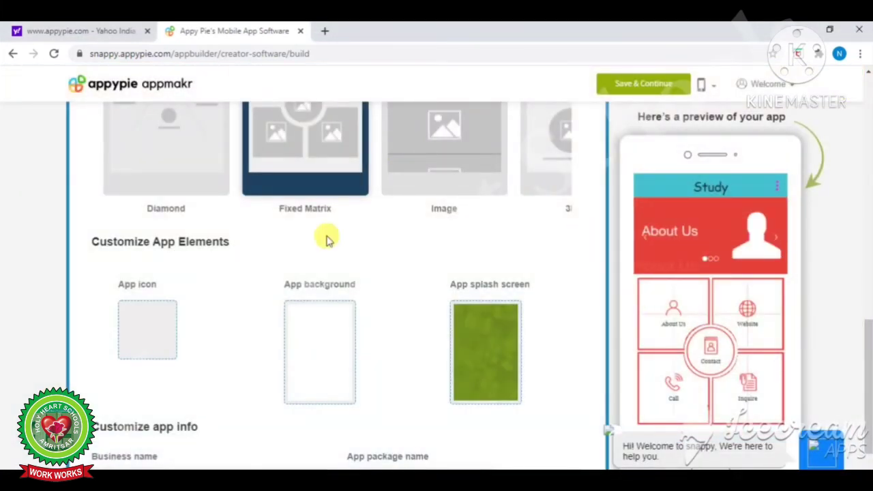
Set the app background to the solid lavender colour #908dc7
{"action": "left_click", "coordinate": [323, 338]}
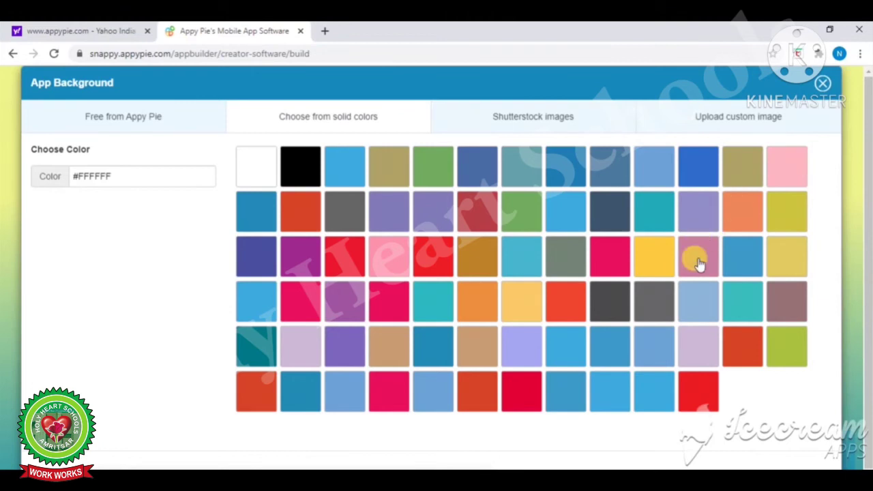
{"action": "left_click", "coordinate": [698, 259]}
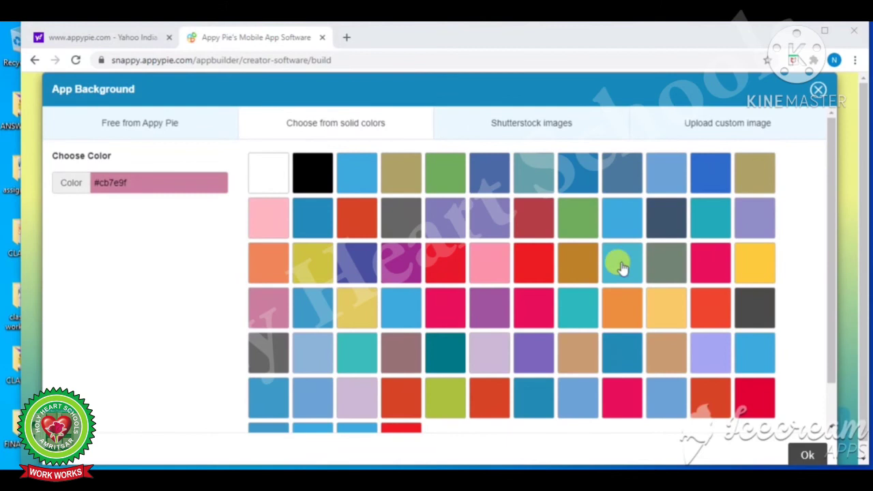
{"action": "left_click", "coordinate": [755, 219]}
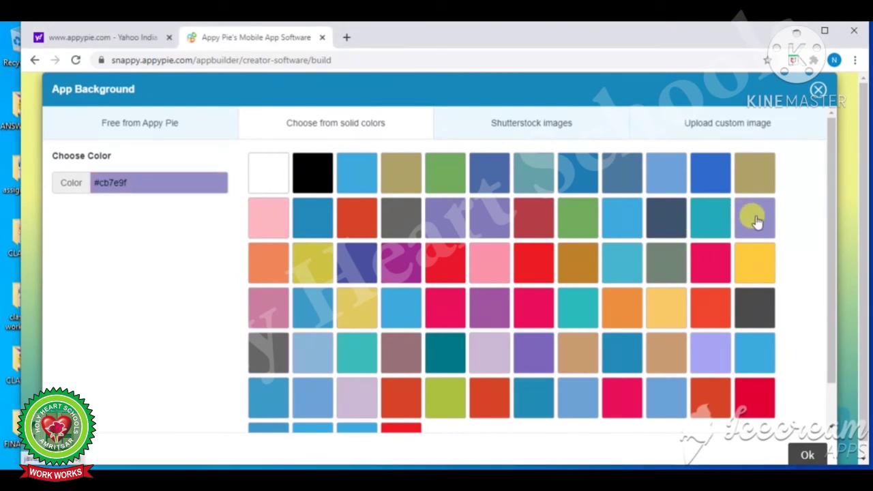
{"action": "left_click", "coordinate": [807, 456]}
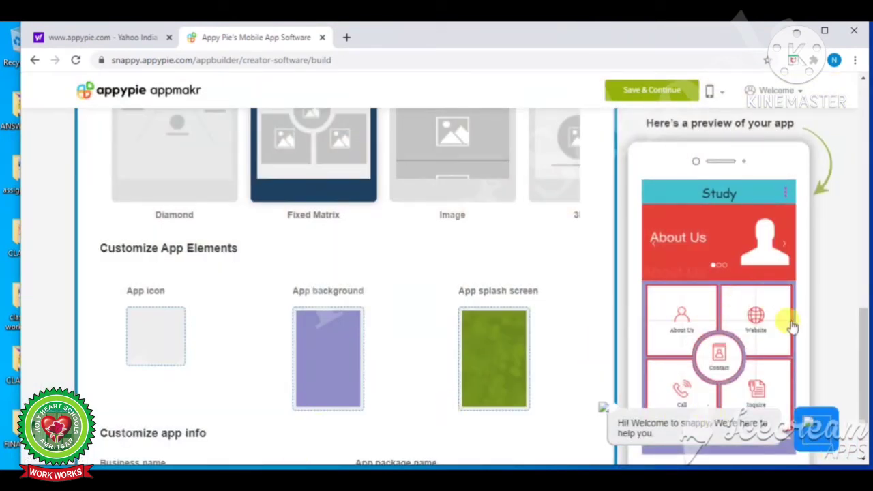
Set the splash screen to the free Business photo of a hand tapping a tablet
{"action": "left_click", "coordinate": [511, 369]}
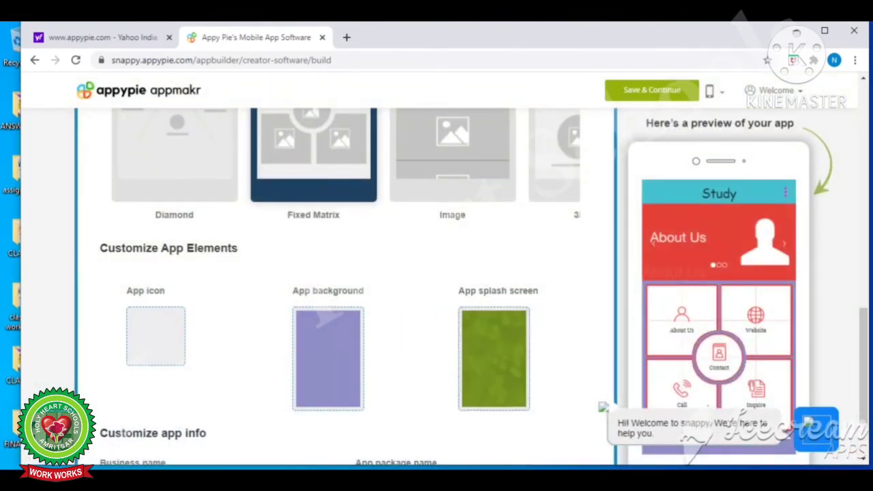
{"action": "left_click", "coordinate": [494, 358]}
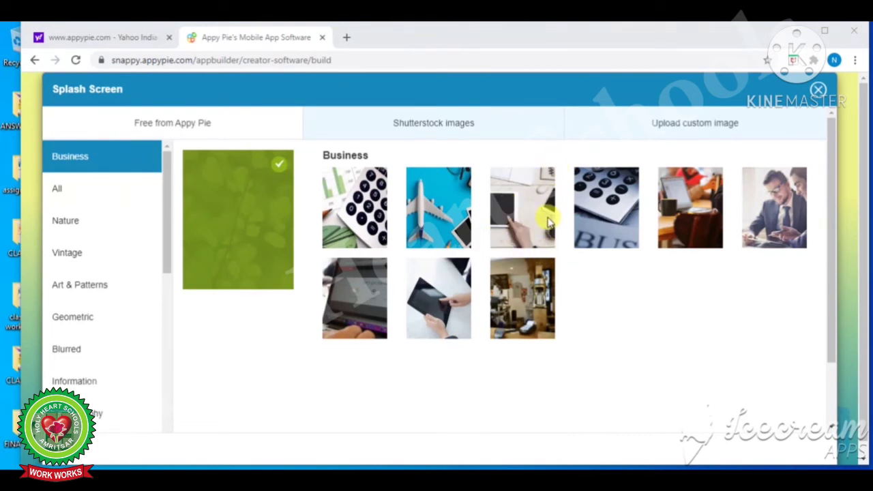
{"action": "left_click", "coordinate": [518, 225]}
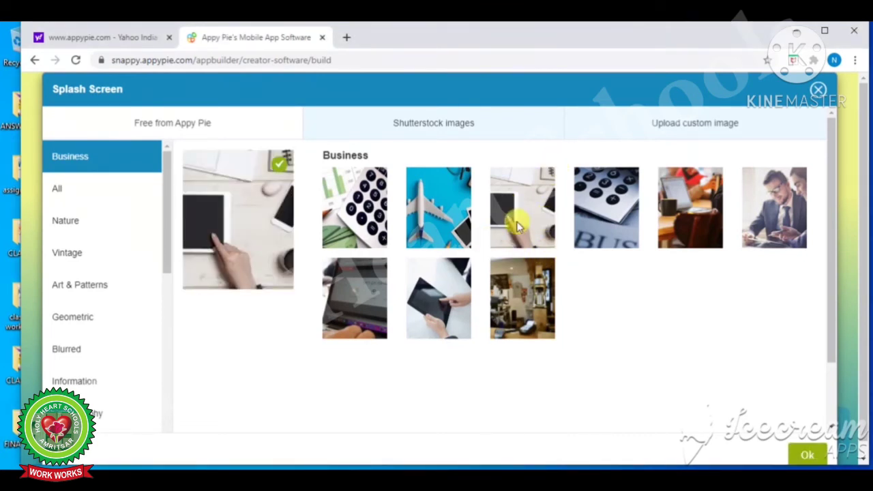
{"action": "left_click", "coordinate": [806, 454]}
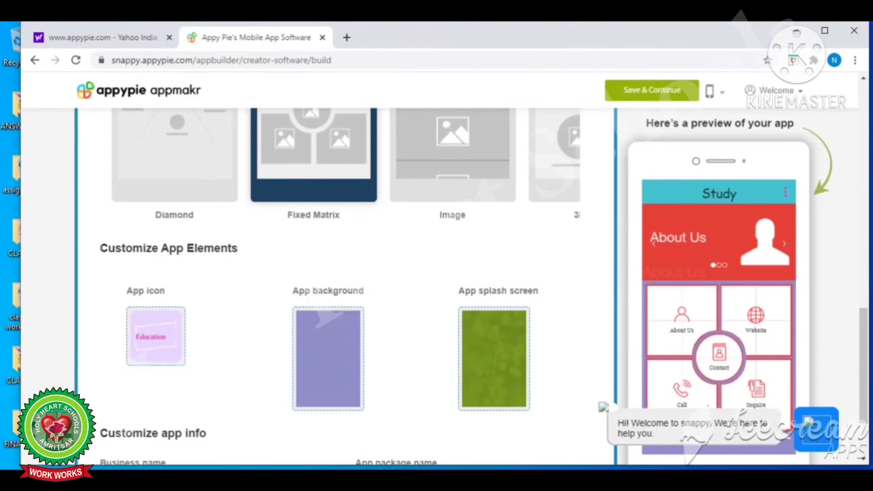
{"action": "scroll", "coordinate": [137, 390], "scroll_direction": "down", "scroll_amount": 2}
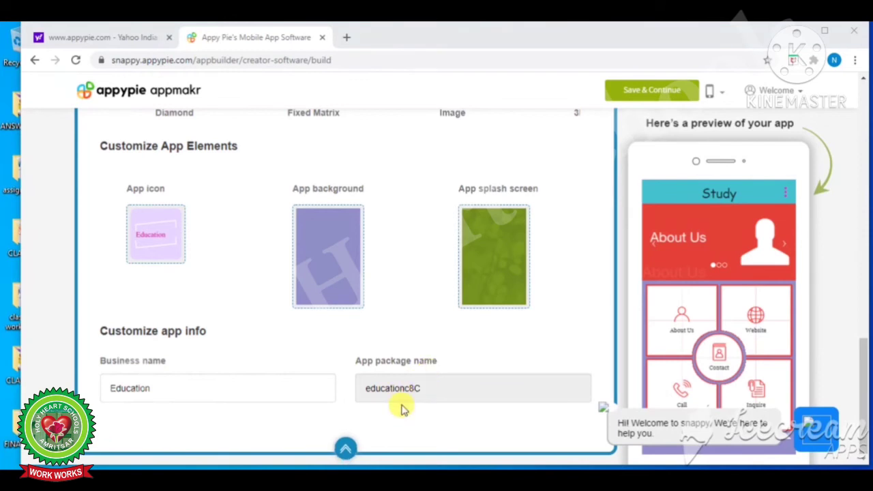
Save the Education app design and go to its download page
{"action": "left_click", "coordinate": [651, 93]}
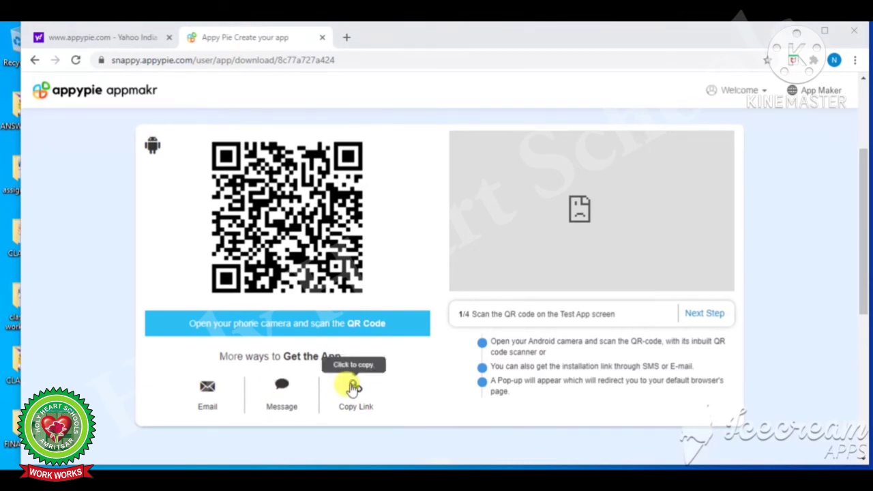
Choose SMS delivery, enter the phone's mobile number, and send the test install link
{"action": "left_click", "coordinate": [281, 389]}
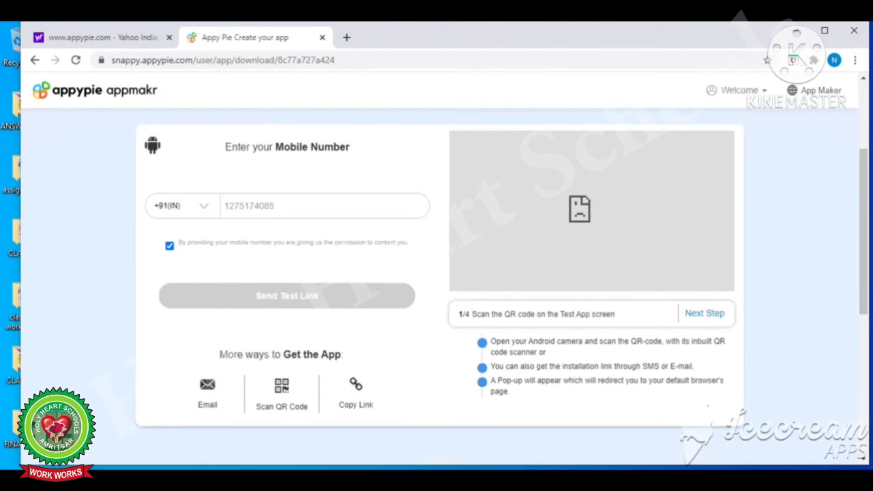
{"action": "left_click", "coordinate": [304, 207]}
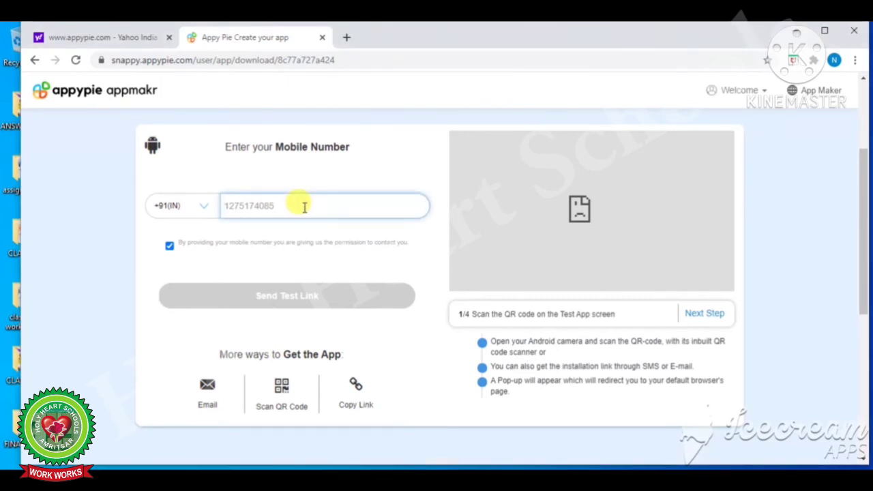
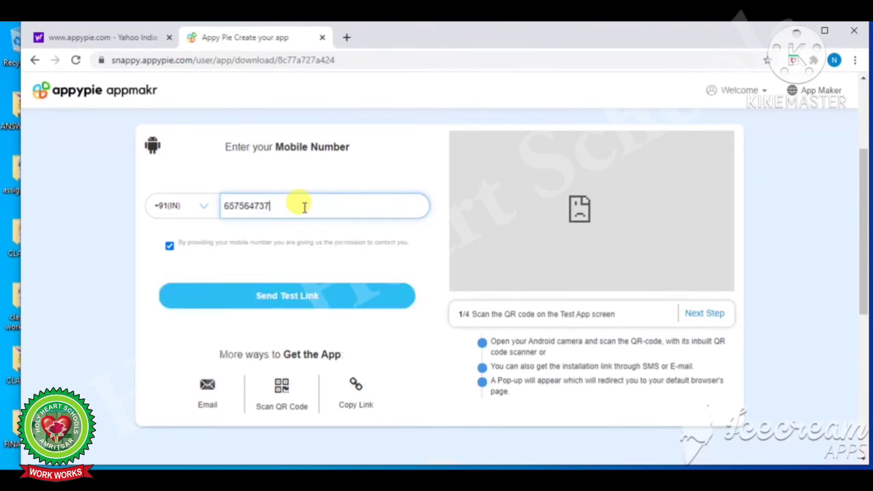
{"action": "left_click", "coordinate": [313, 298]}
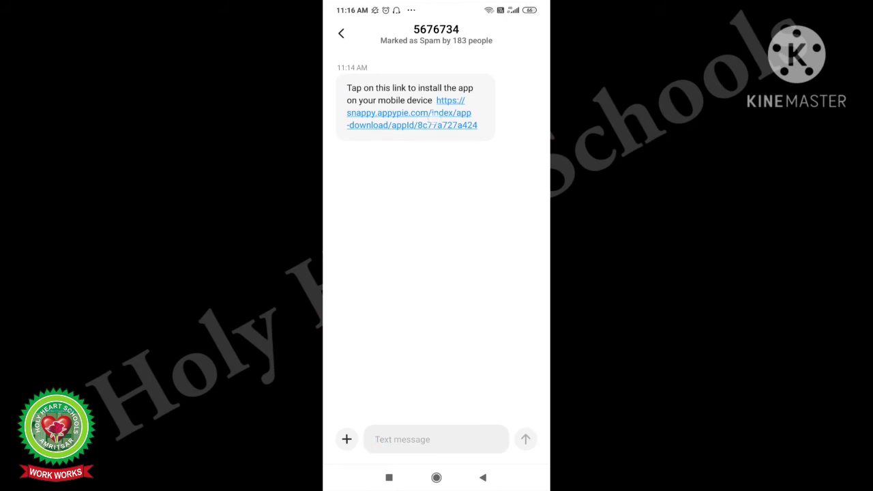
Open the SMS link and install Test Lab - Basic from Google Play, confirming the download
{"action": "left_click", "coordinate": [434, 115]}
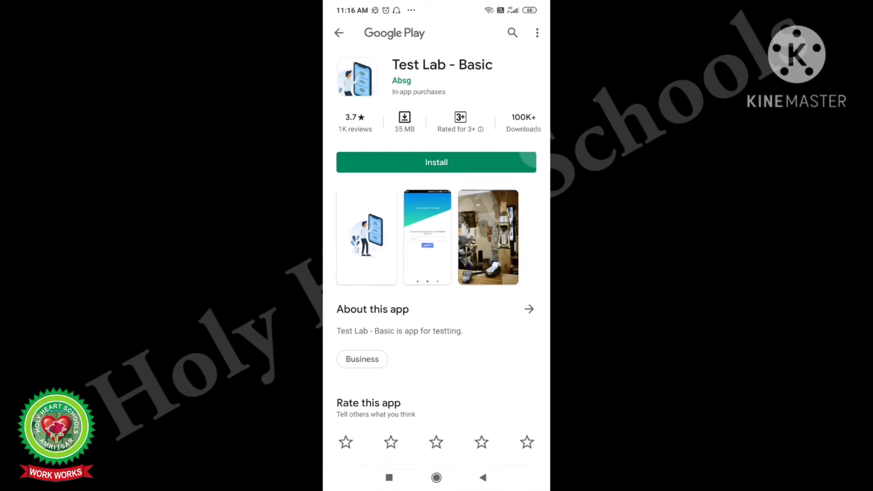
{"action": "left_click", "coordinate": [525, 162]}
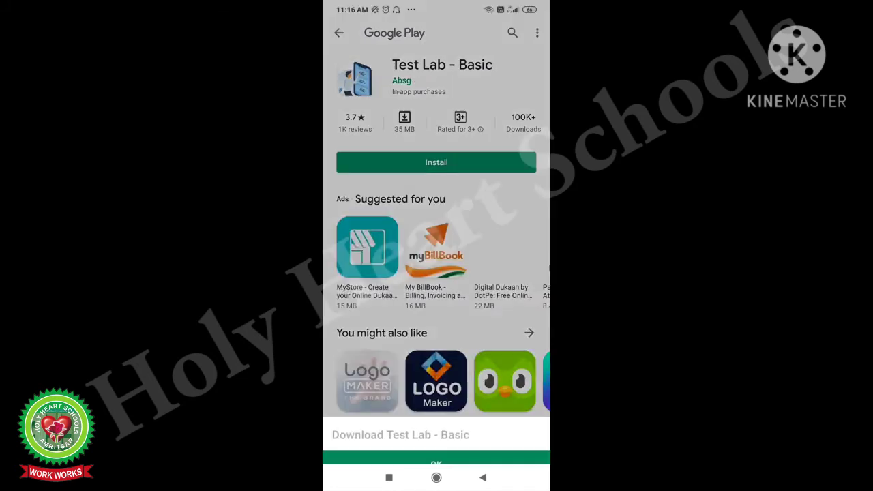
{"action": "key", "text": "Escape"}
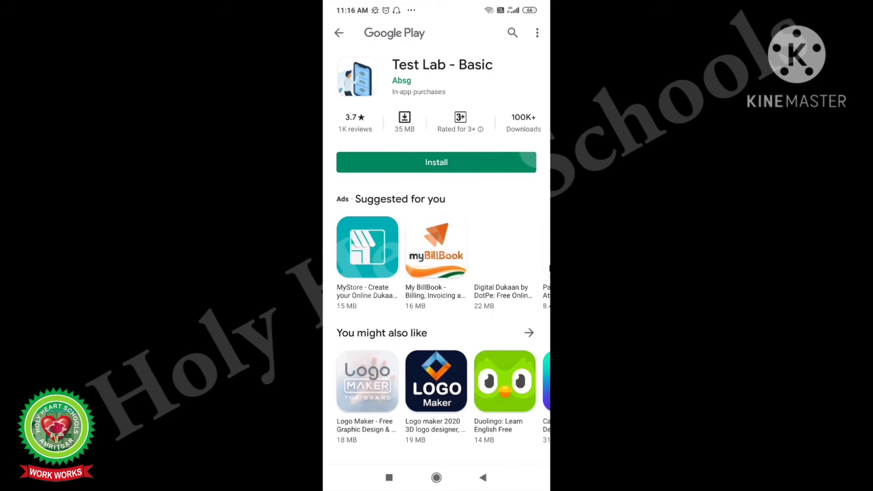
{"action": "left_click", "coordinate": [478, 161]}
{"action": "left_click", "coordinate": [450, 452]}
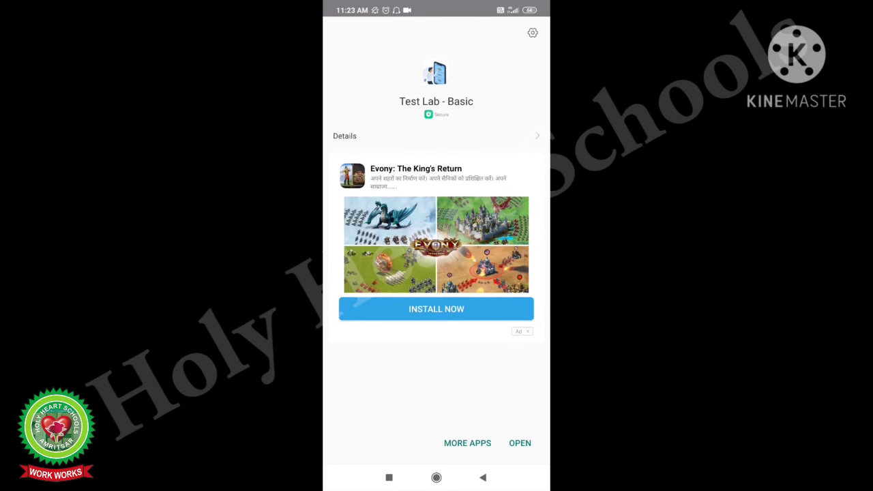
Open Test Lab - Basic, select the registered email in the Email ID field, and start testing
{"action": "left_click", "coordinate": [520, 443]}
{"action": "left_click", "coordinate": [520, 442]}
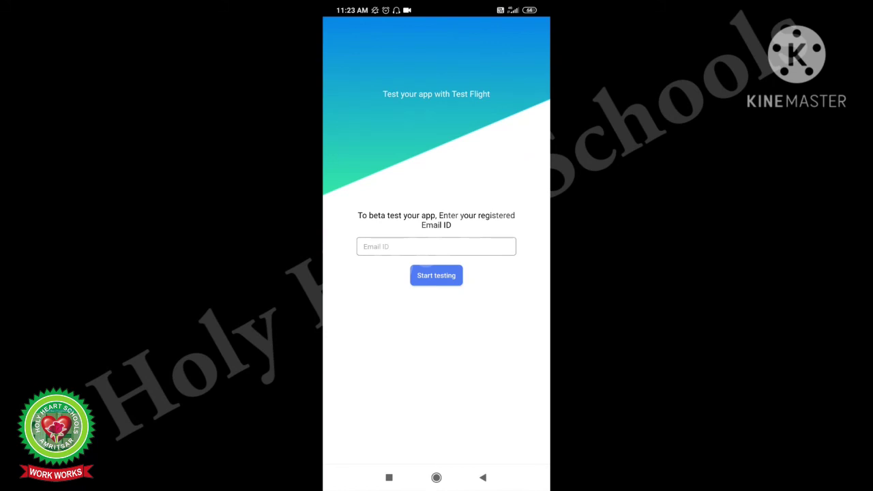
{"action": "left_click", "coordinate": [437, 247]}
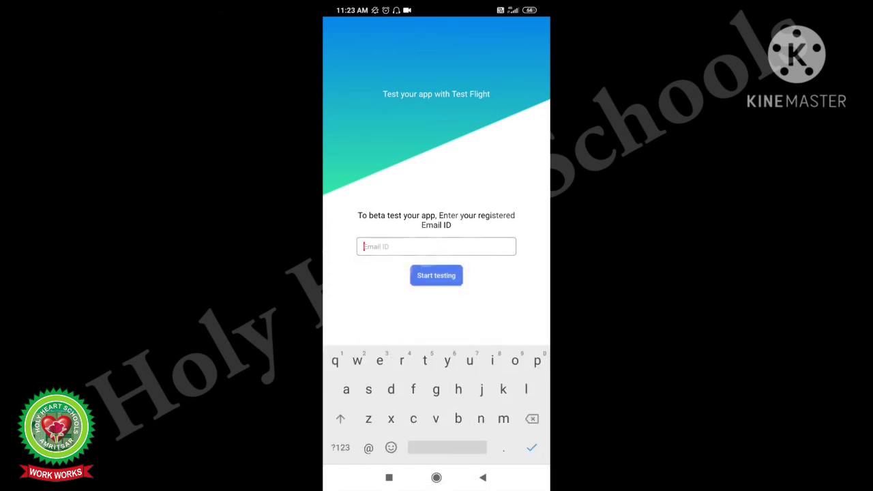
{"action": "left_click", "coordinate": [437, 266]}
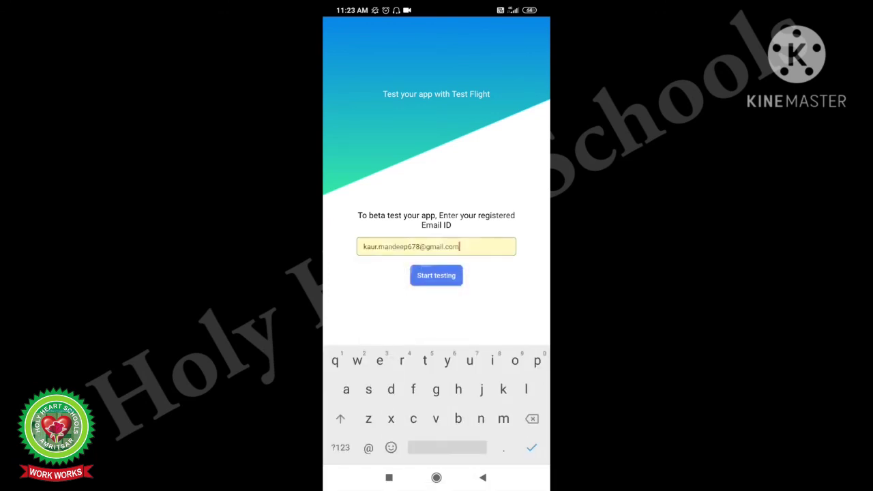
{"action": "left_click", "coordinate": [437, 276]}
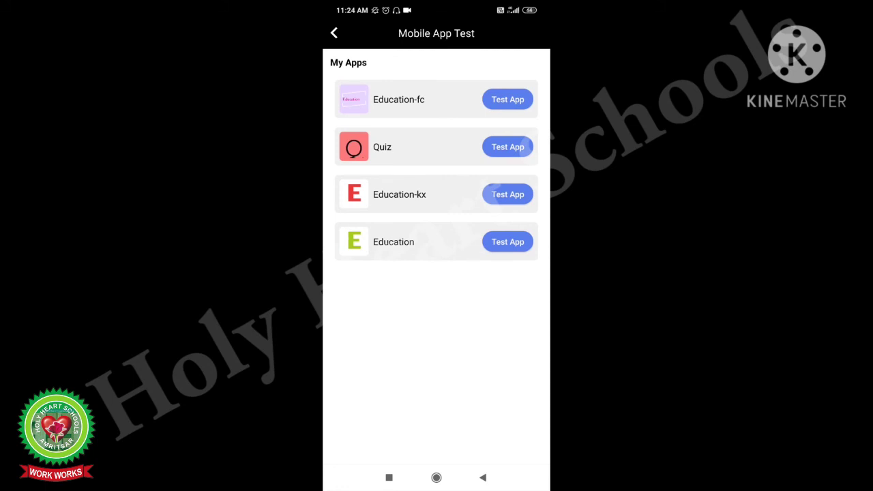
Launch Education-fc for testing from the Test Lab - Basic app list
{"action": "left_click", "coordinate": [508, 100]}
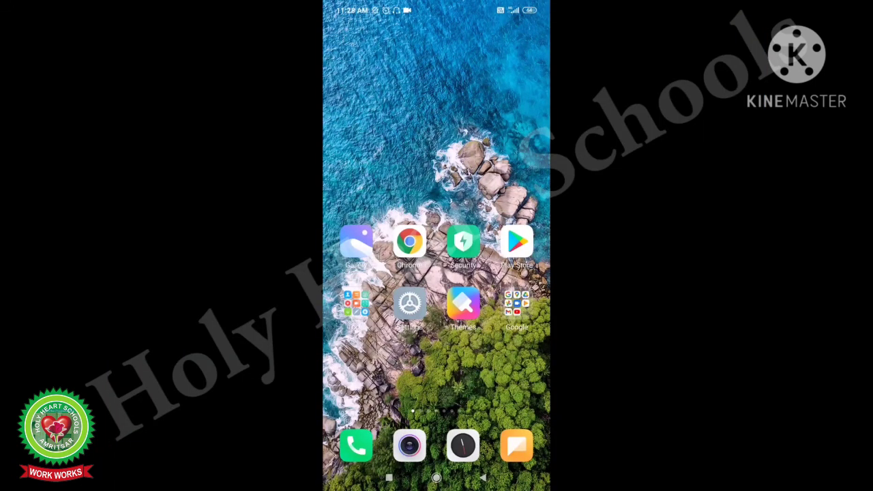
Search the Play Store for 'appypie' and install App Builder (Appy Pie App Maker), confirming the download
{"action": "left_click", "coordinate": [516, 243]}
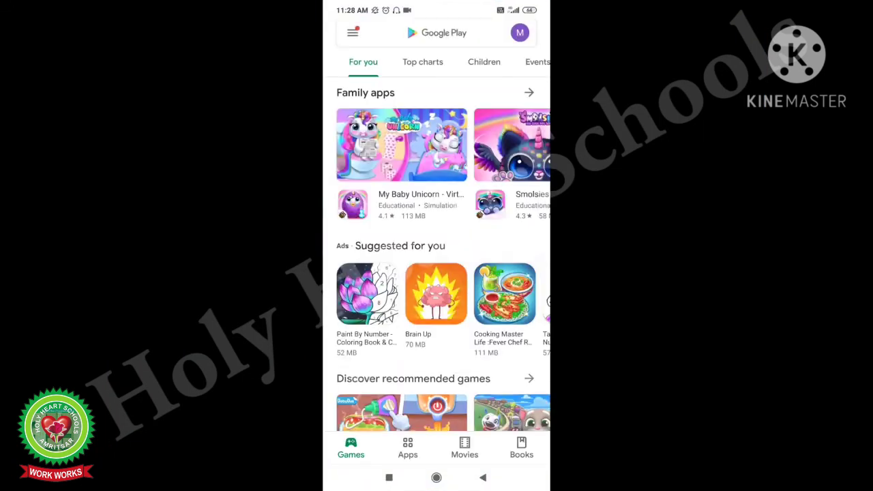
{"action": "left_click", "coordinate": [436, 32]}
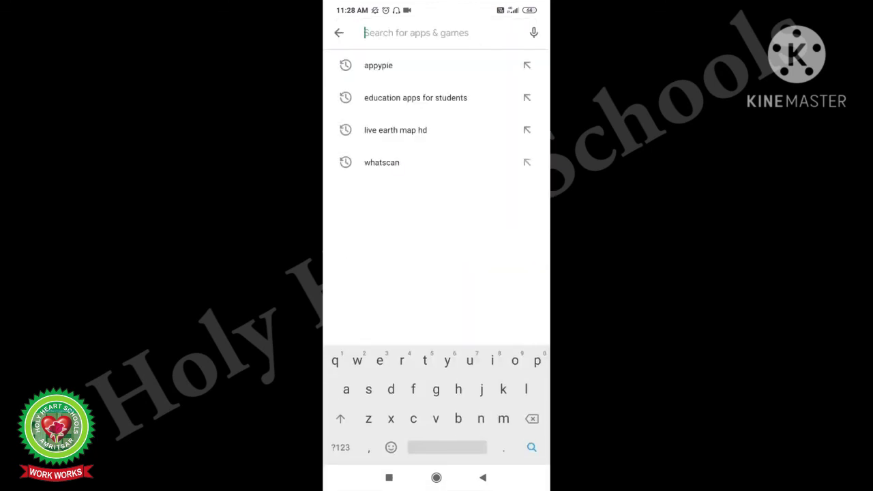
{"action": "type", "text": "appy"}
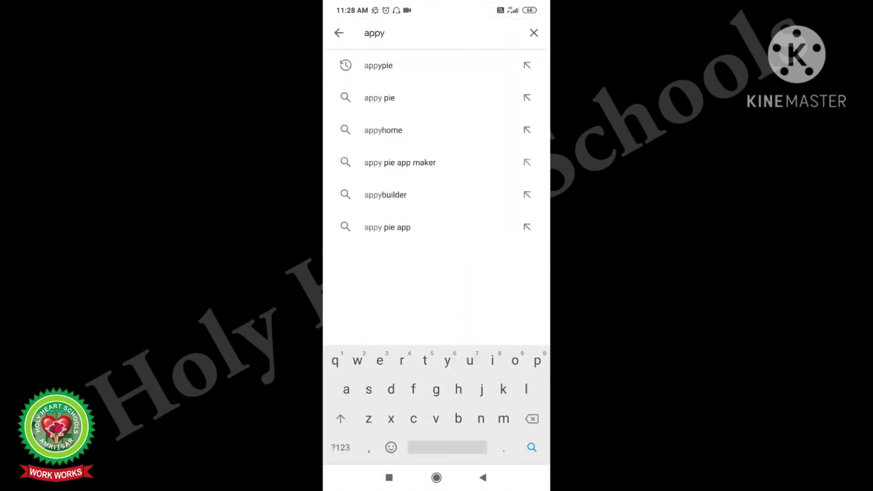
{"action": "left_click", "coordinate": [378, 65]}
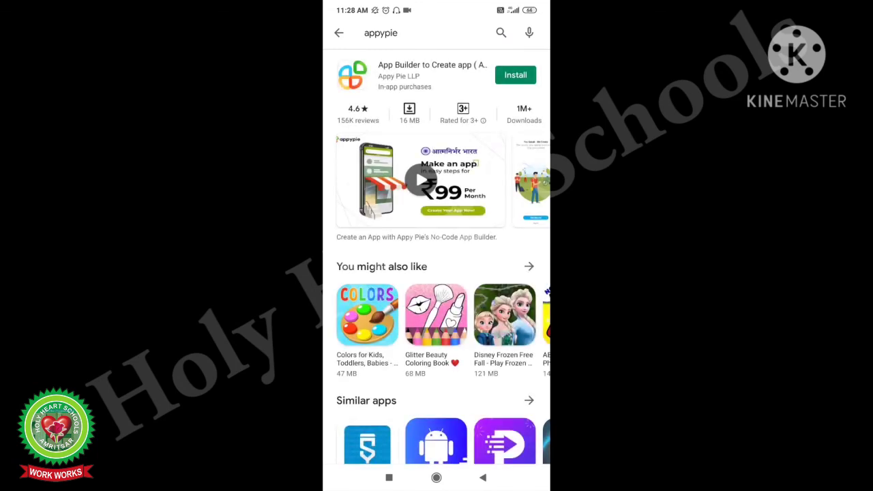
{"action": "left_click", "coordinate": [516, 75]}
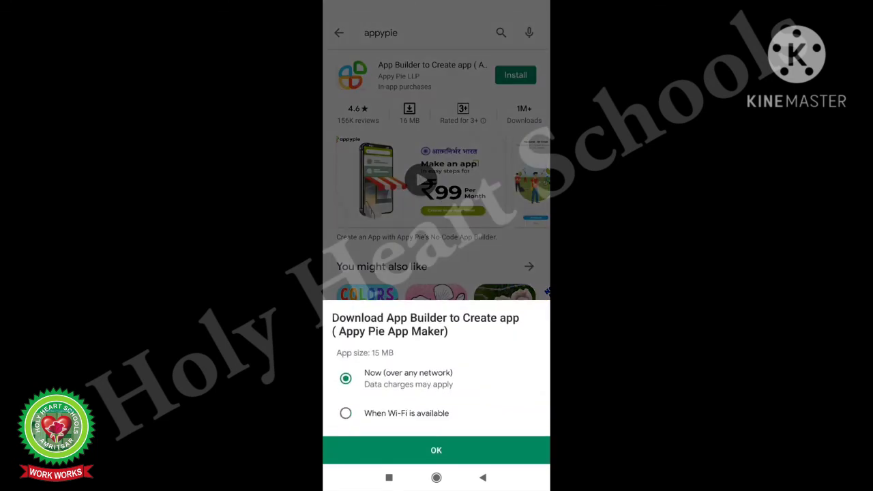
{"action": "left_click", "coordinate": [436, 451]}
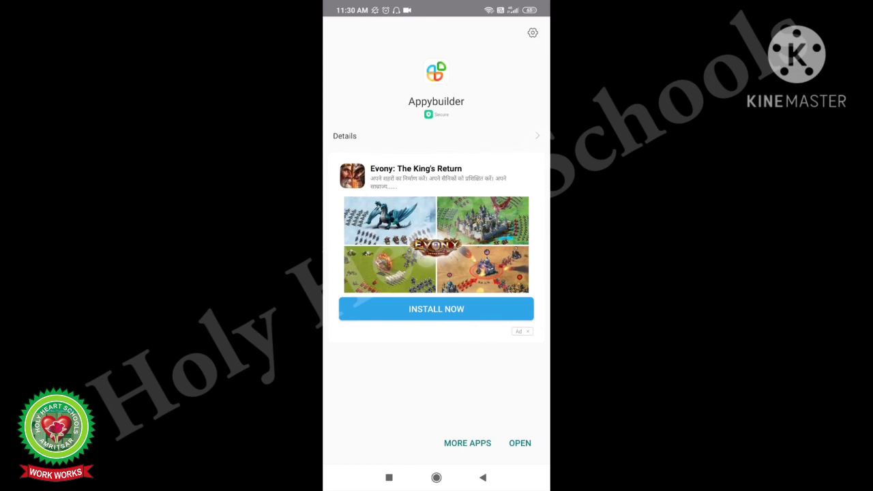
Launch the installed Appybuilder app and move past its welcome screen to Sign Up
{"action": "left_click", "coordinate": [520, 443]}
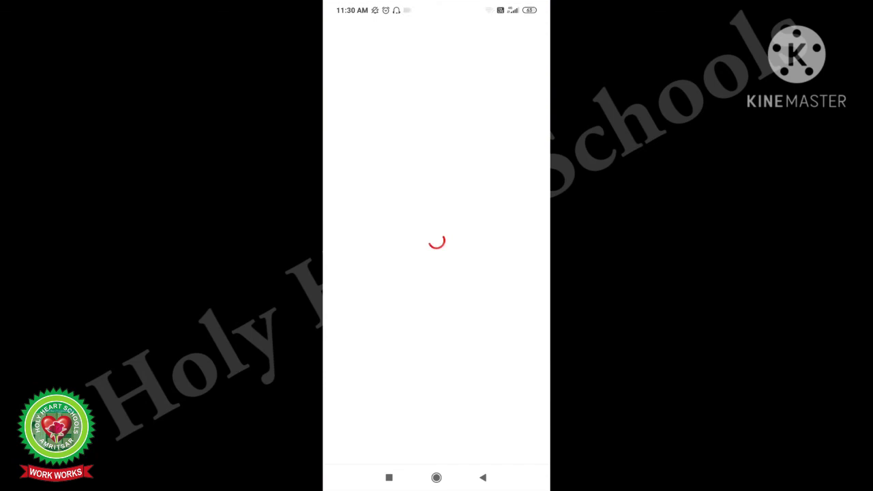
{"action": "left_click", "coordinate": [436, 415]}
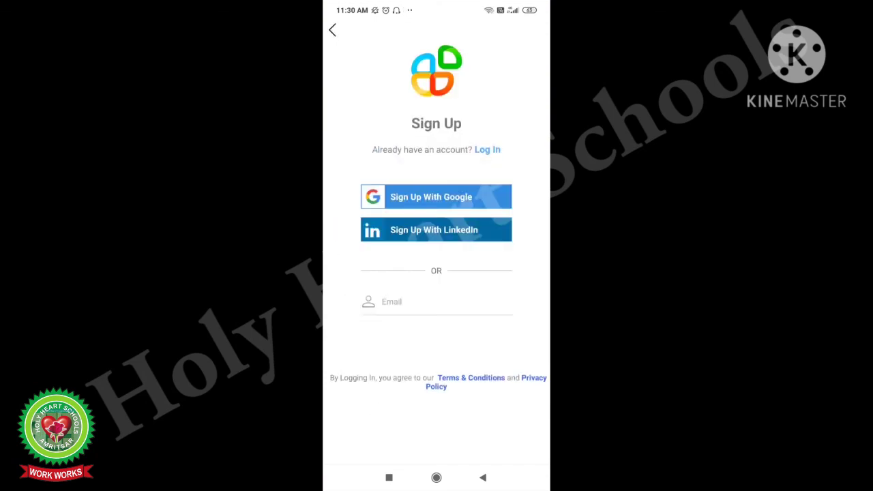